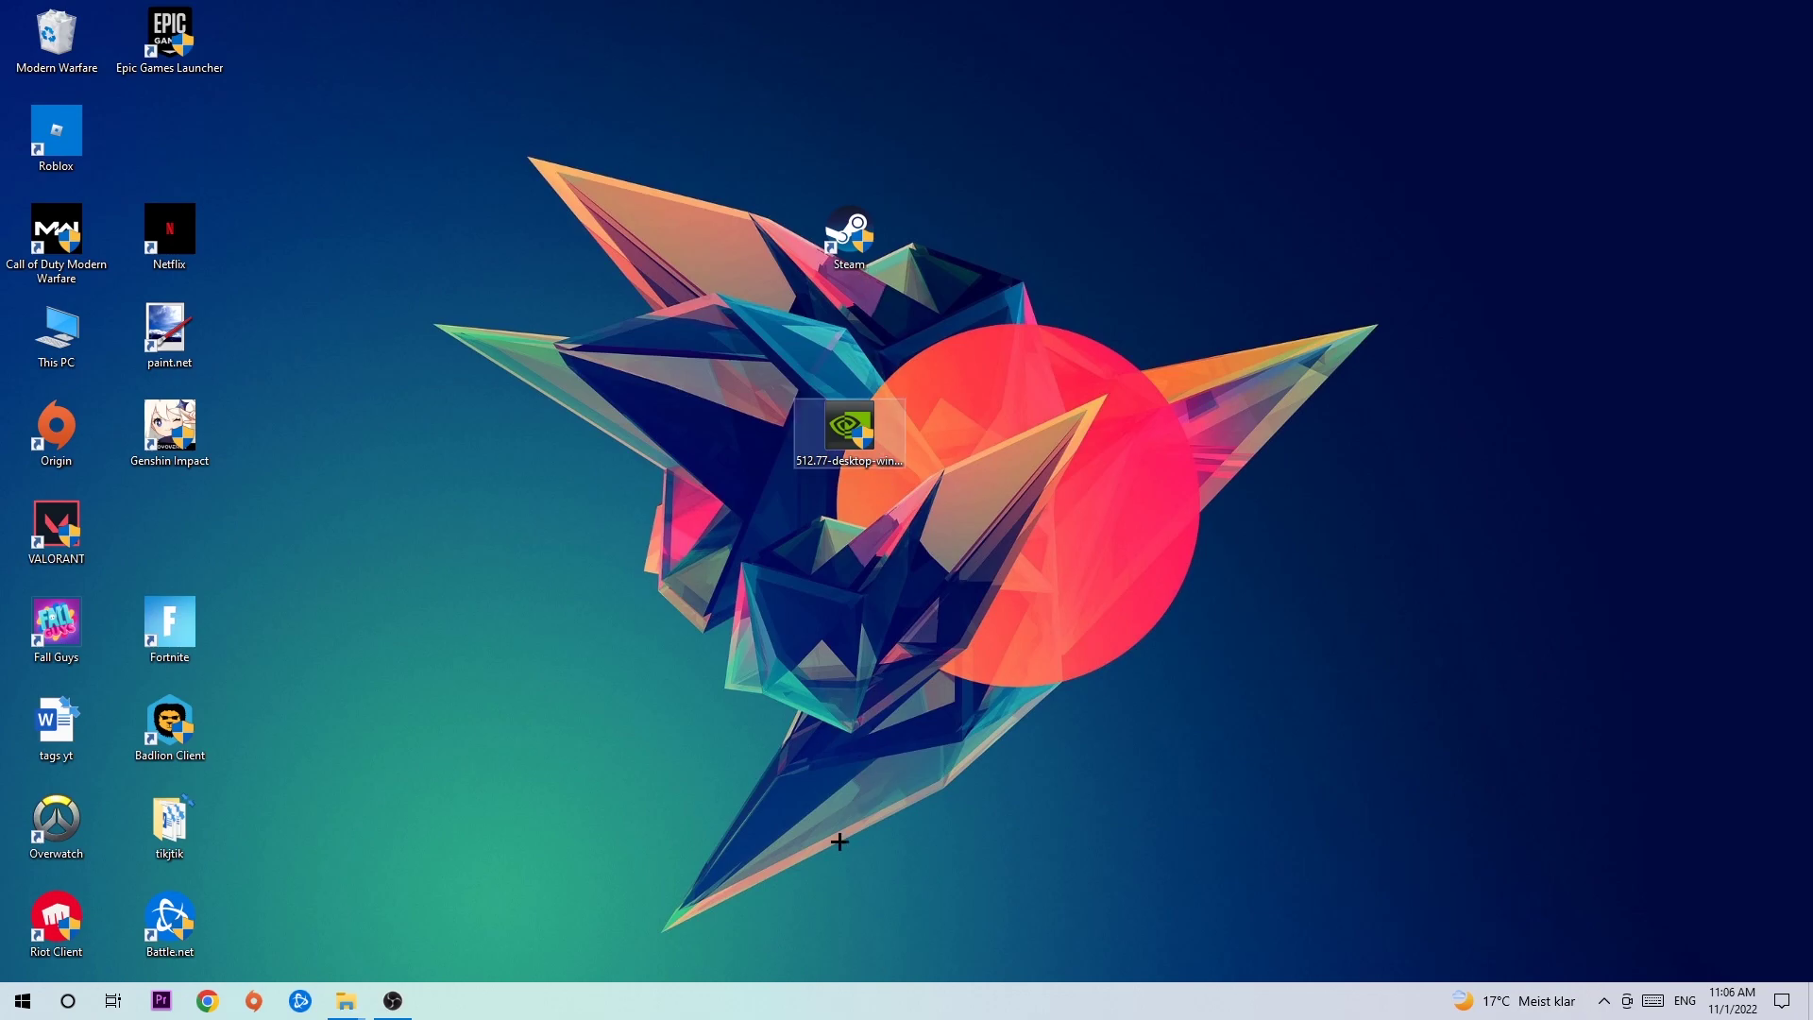
Step: Open Task Manager maximized from the taskbar, inspect the Google Chrome process, then close it
right_click(782, 1004)
left_click(850, 914)
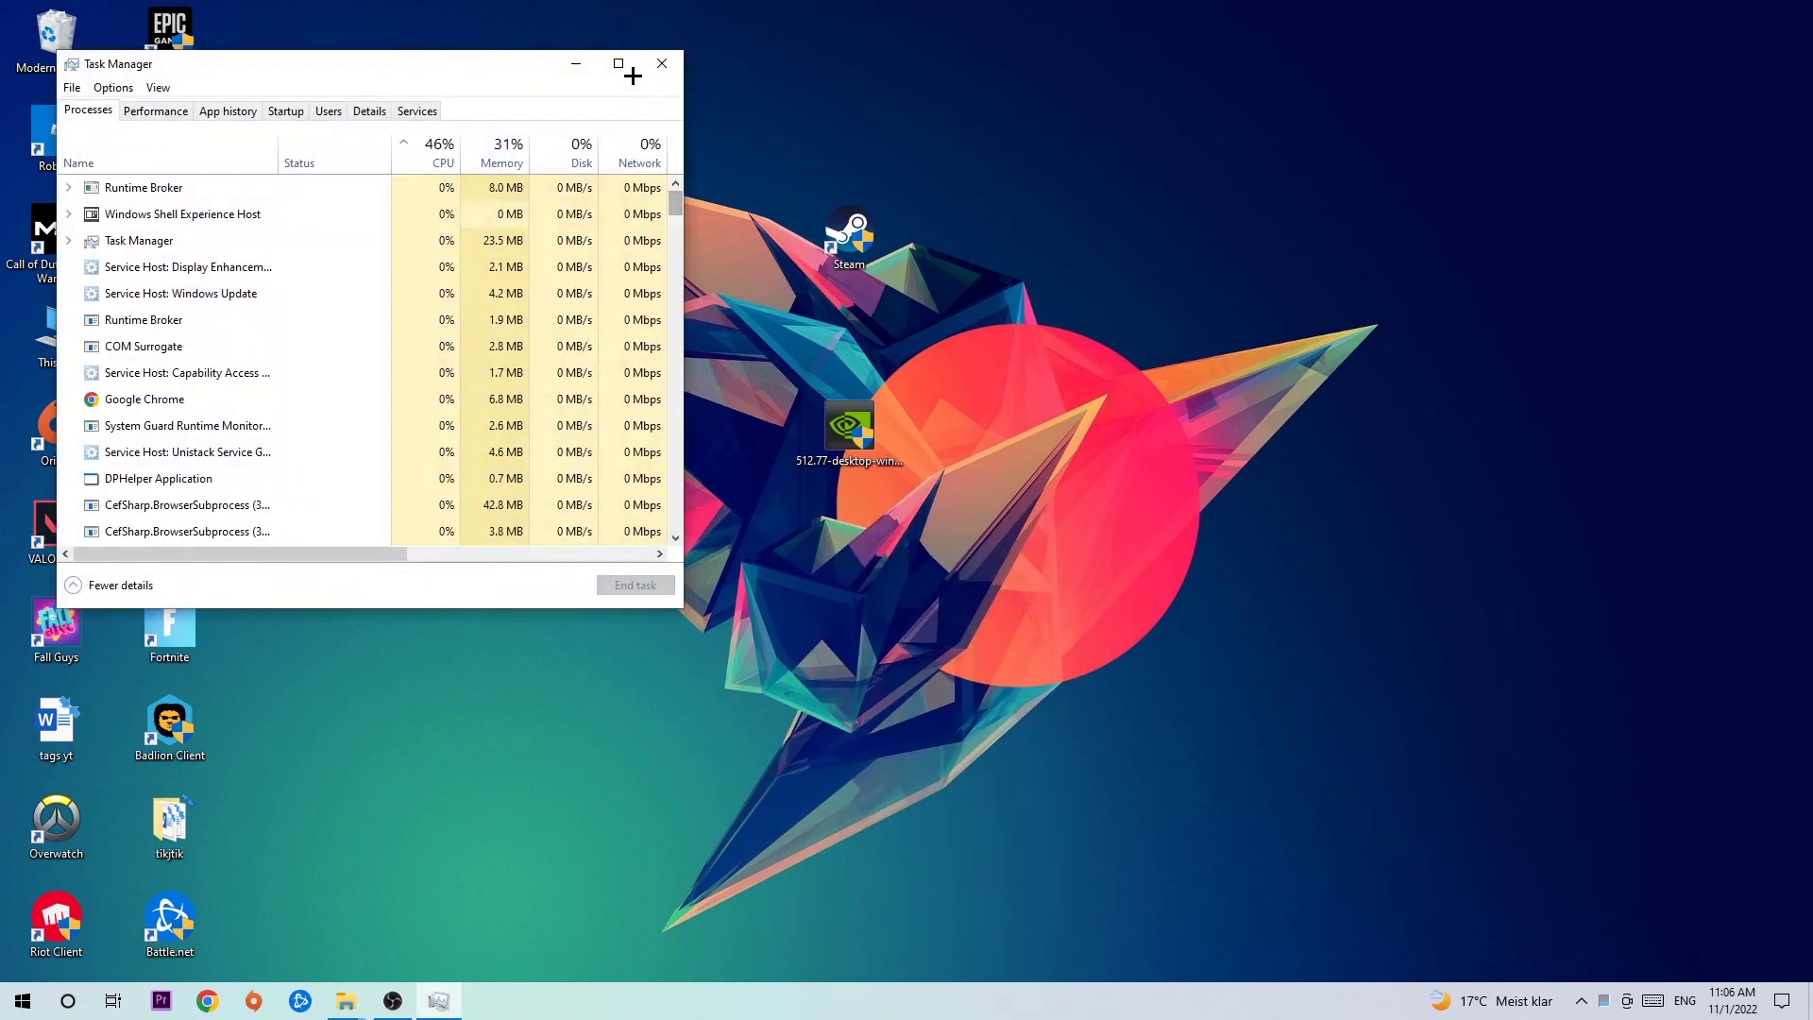
left_click(628, 71)
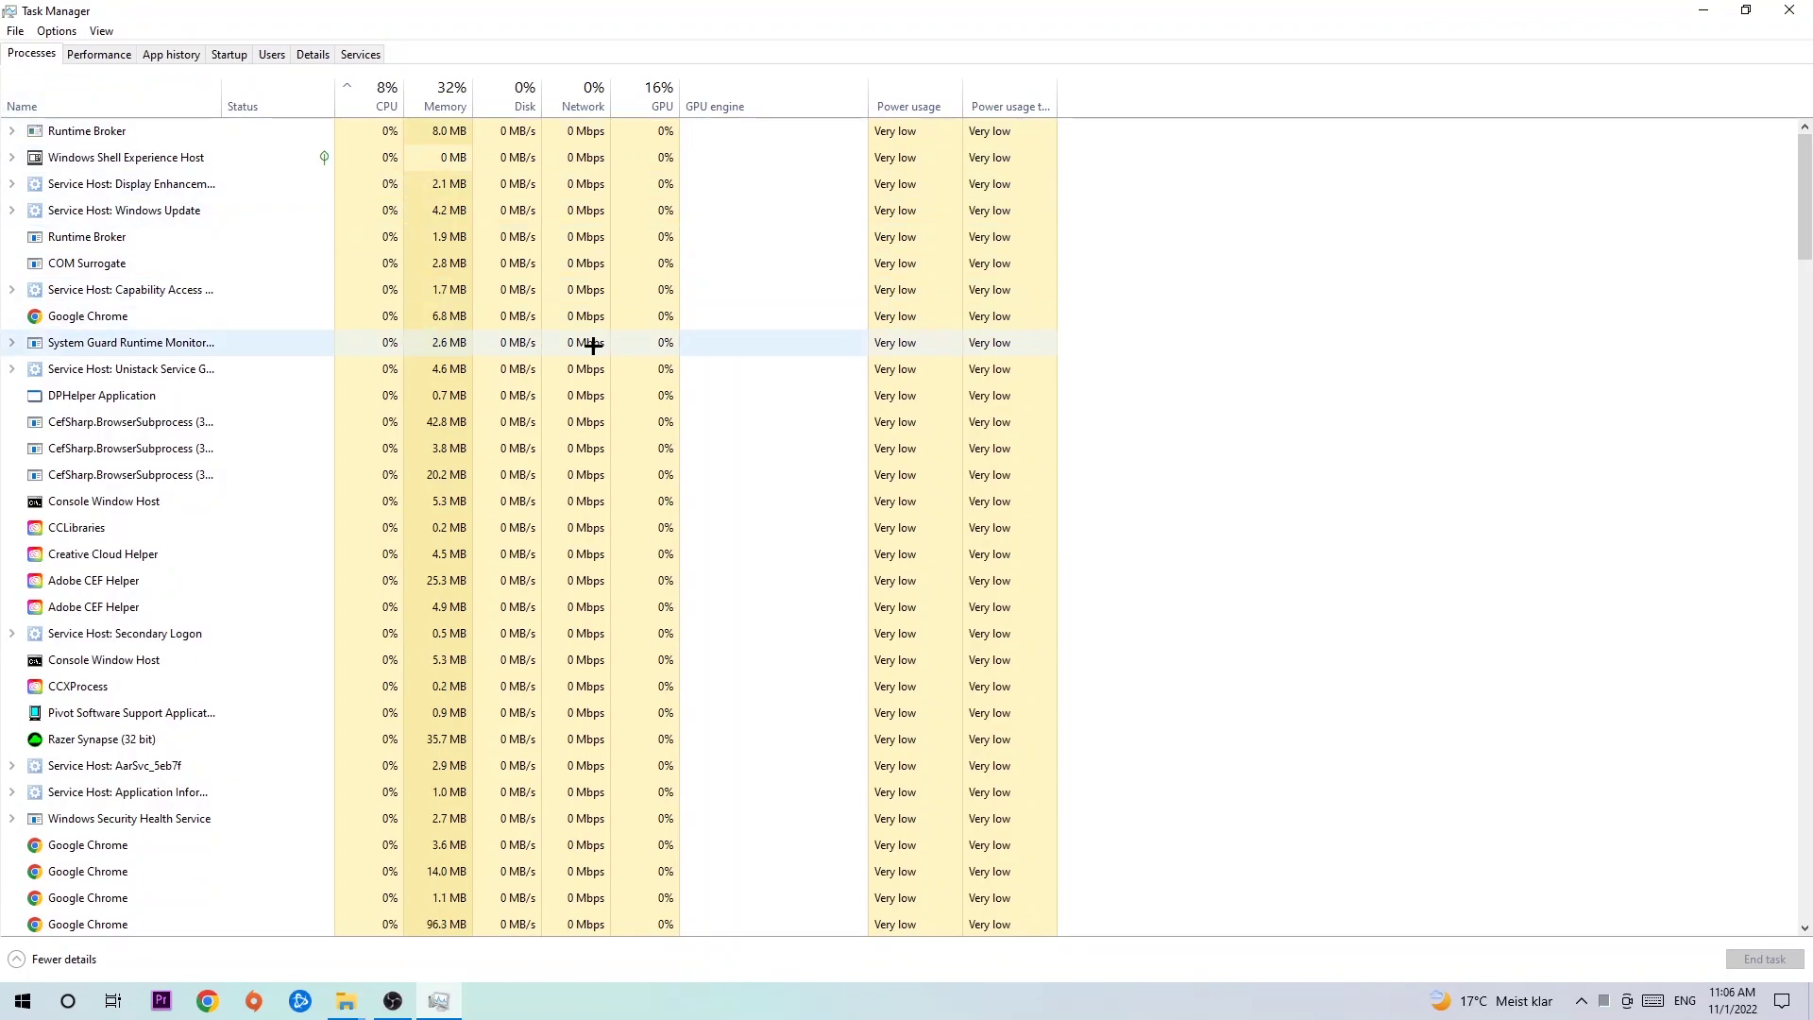
left_click(458, 316)
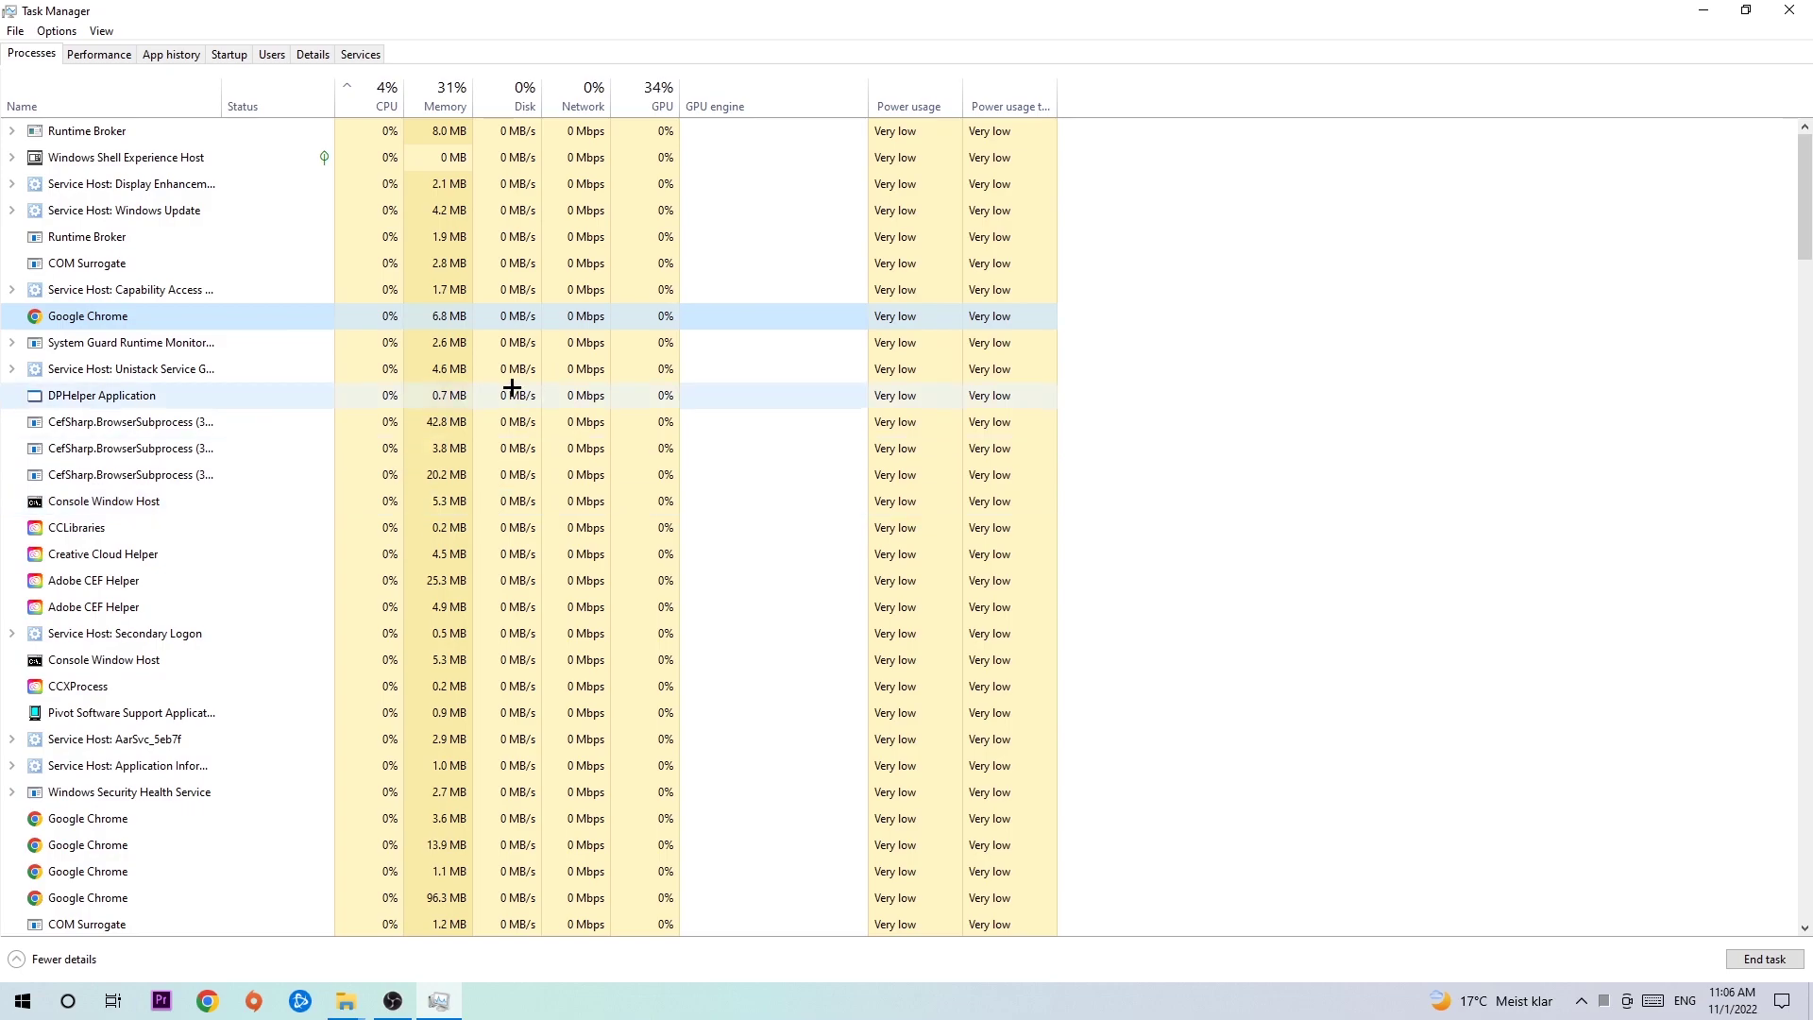
right_click(228, 316)
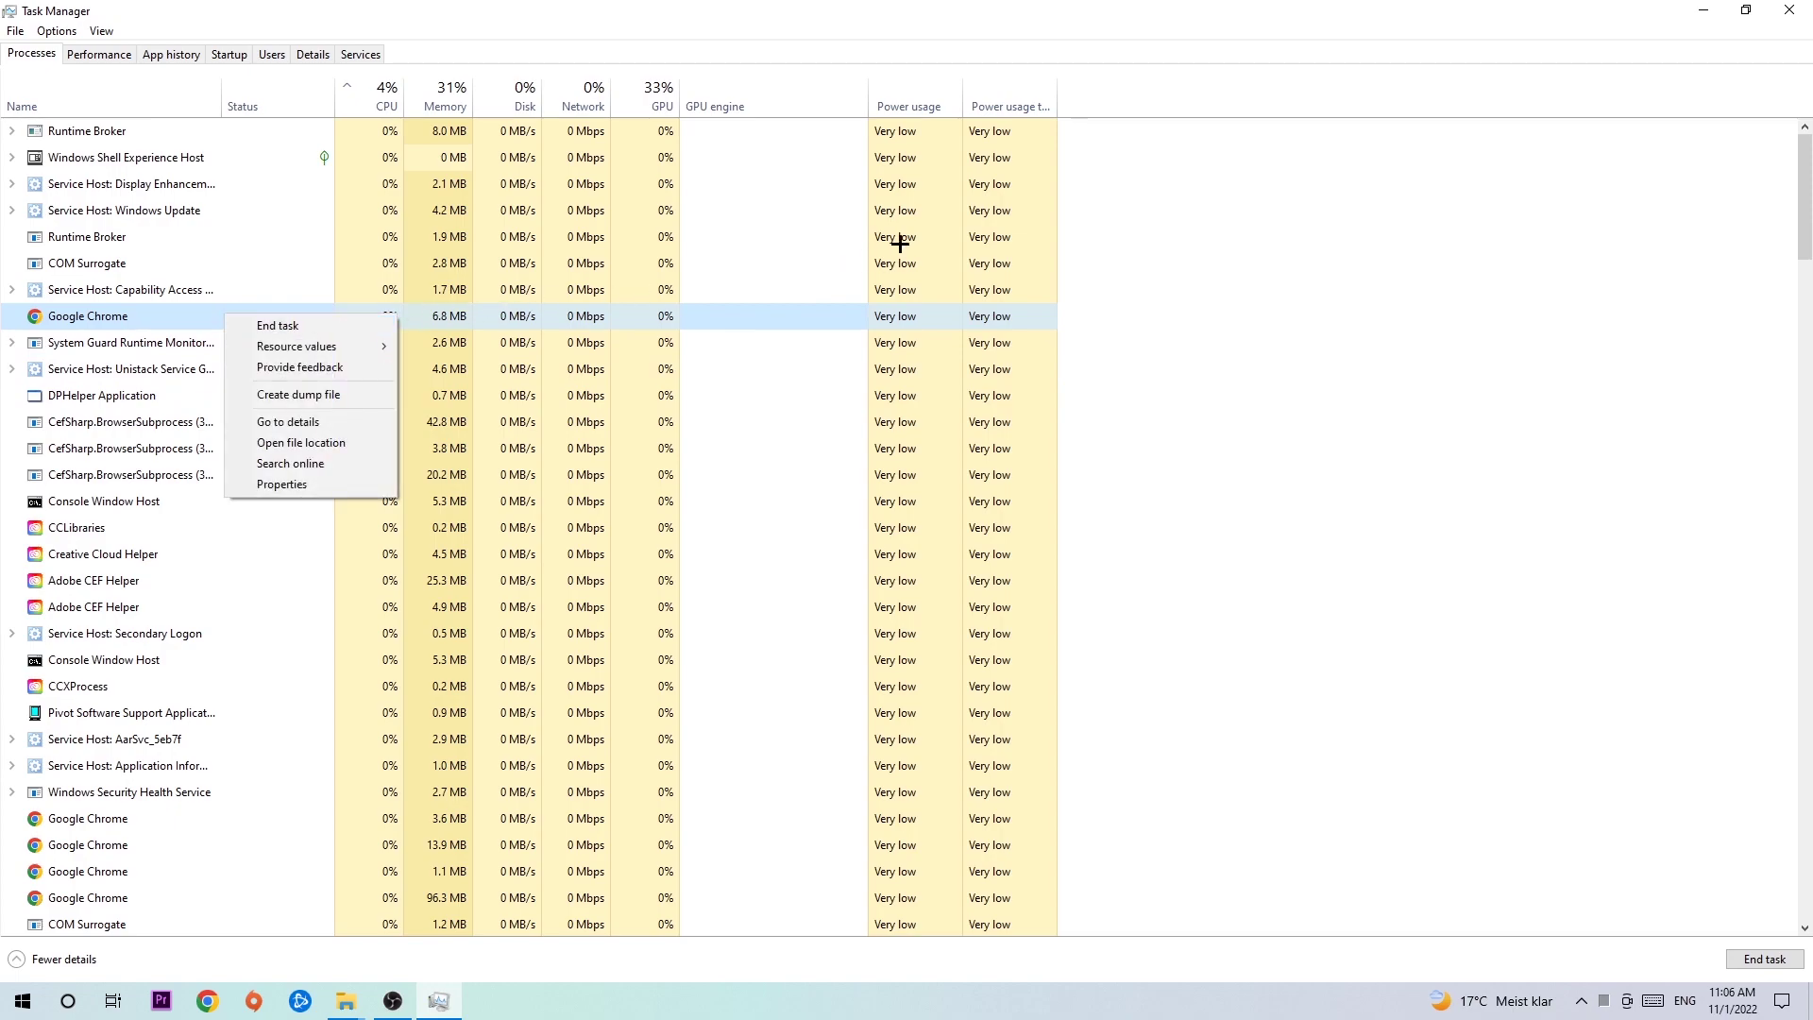
left_click(1790, 10)
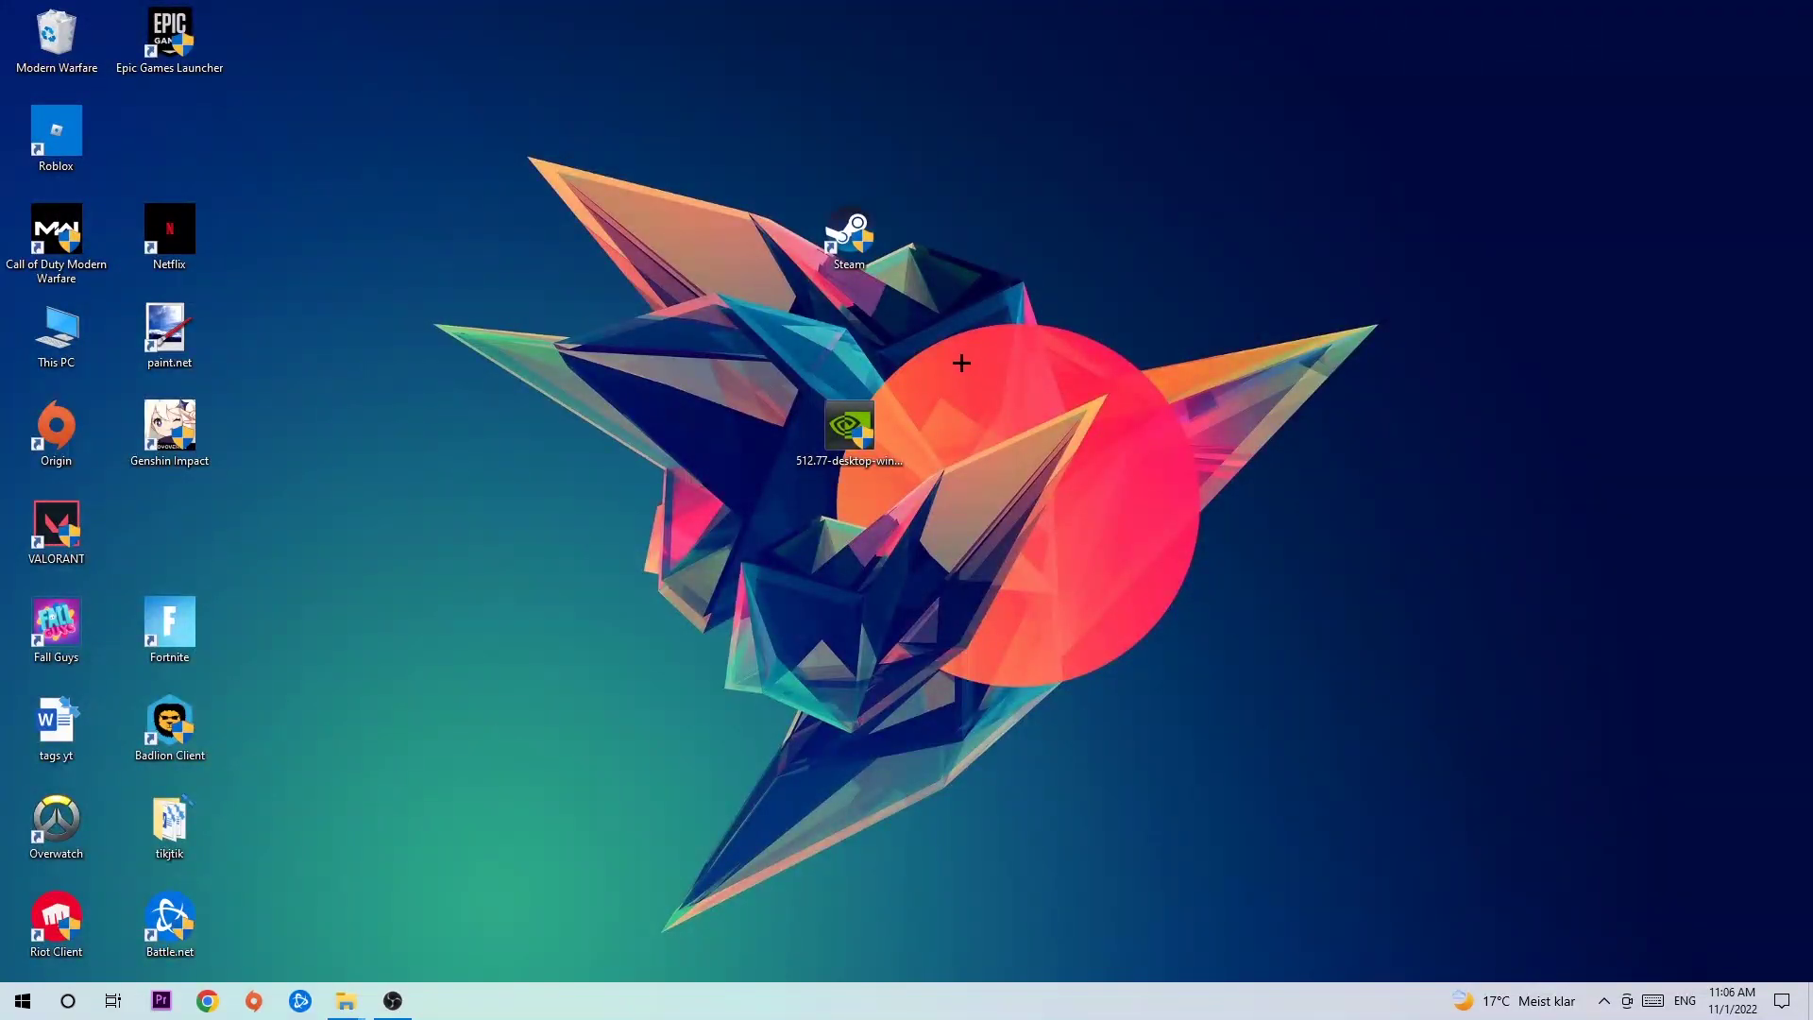
Step: Drag the Steam shortcut onto the red circle and back, then open and close the Start menu
left_click_drag(851, 241, 1076, 333)
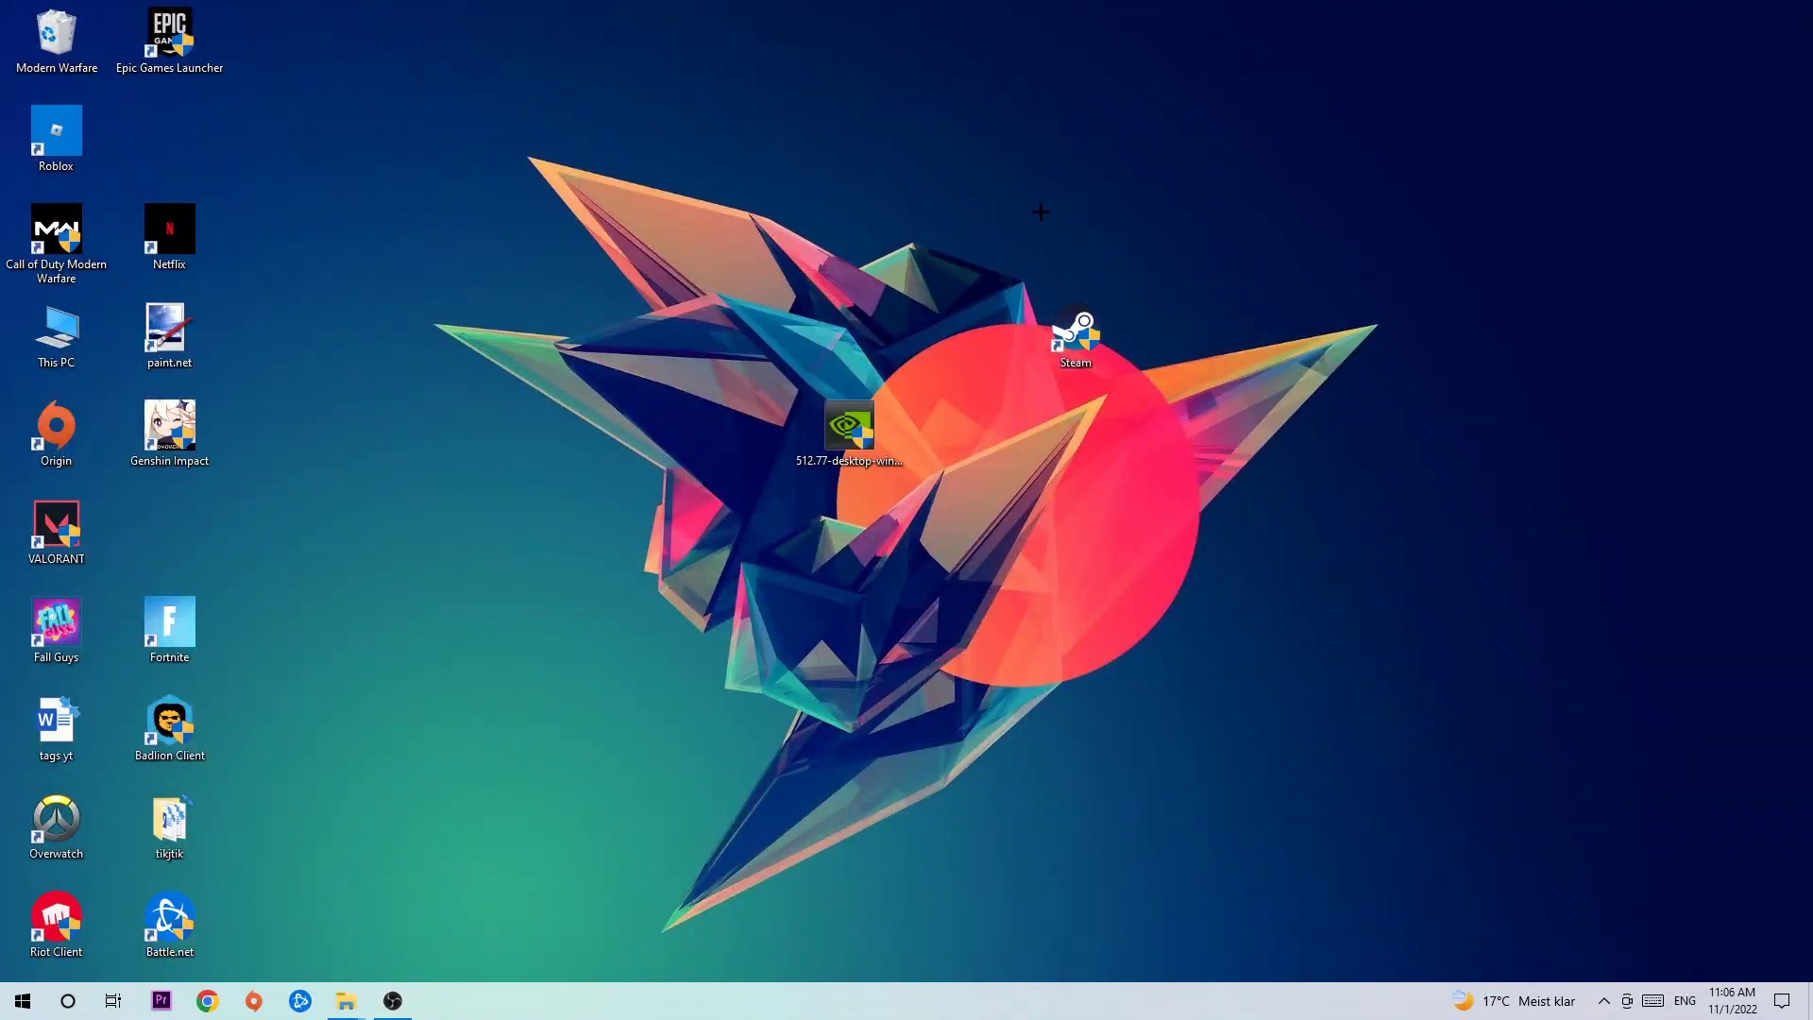
left_click_drag(1076, 332, 850, 234)
left_click(837, 156)
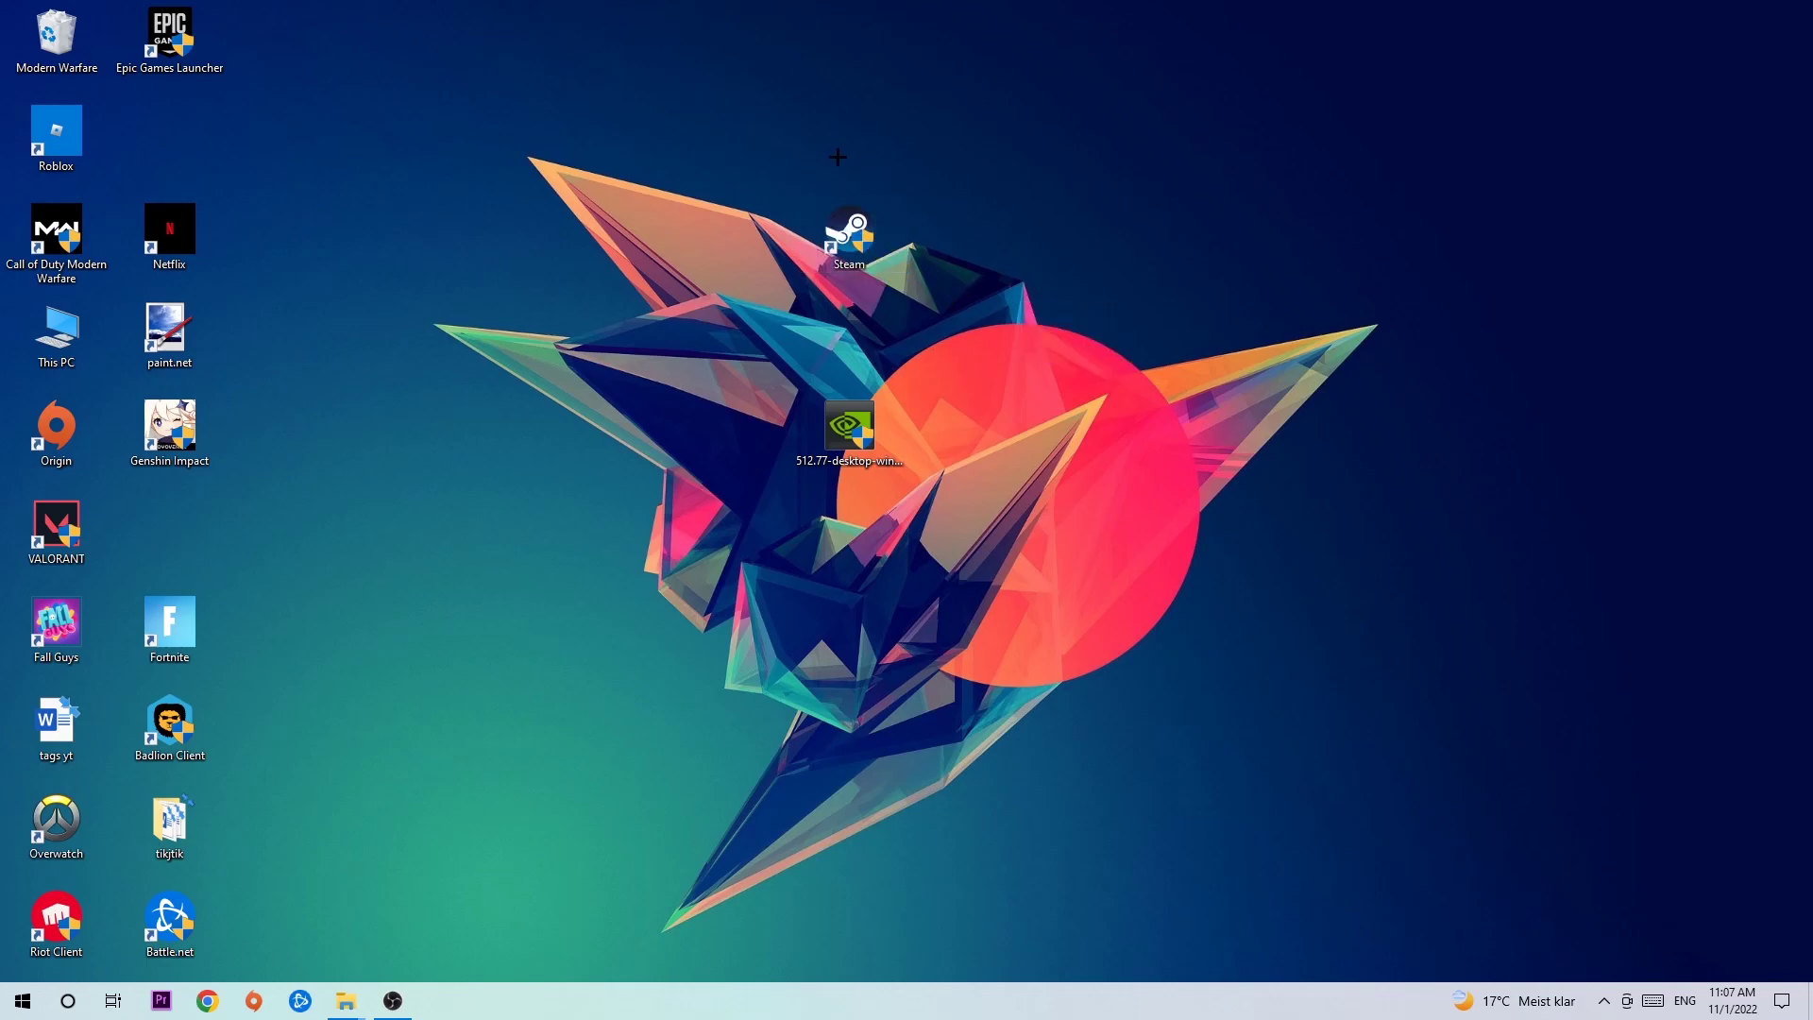
left_click(23, 1002)
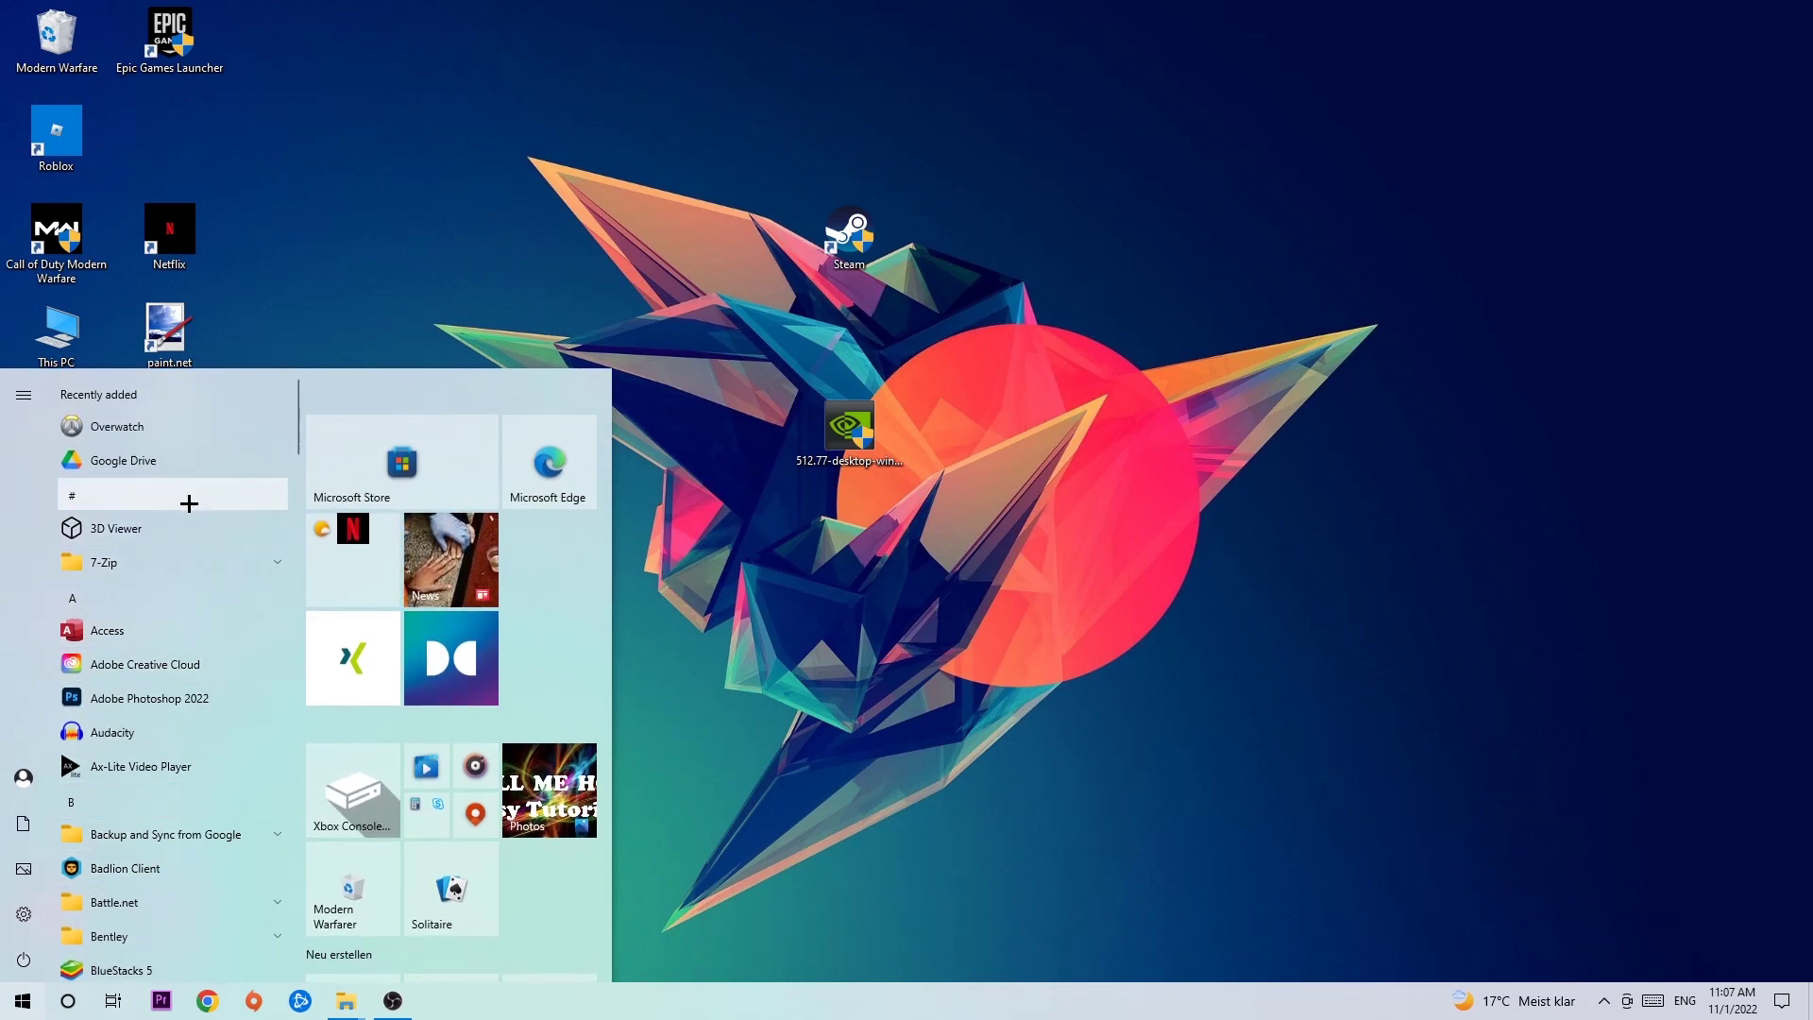
left_click(947, 526)
Step: Move the Steam shortcut left and down onto the wallpaper's left spike, briefly checking its context menu
left_click_drag(851, 239, 738, 235)
right_click(737, 233)
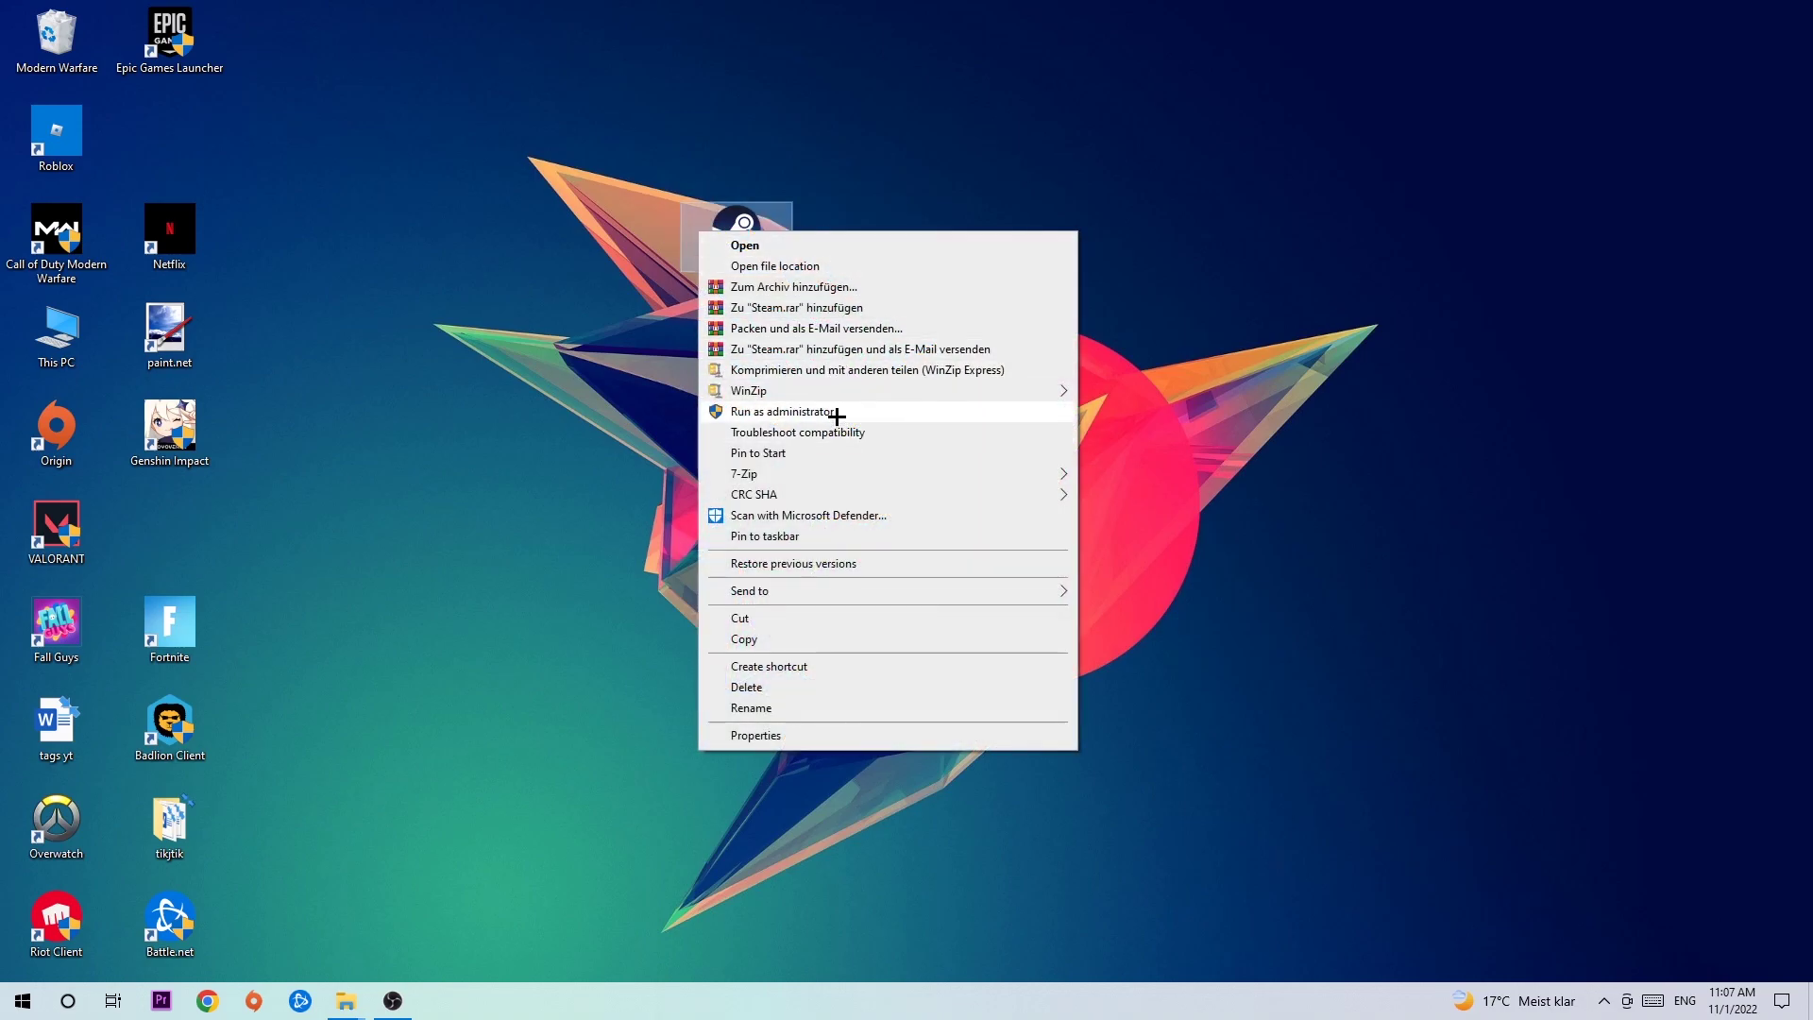
left_click(889, 181)
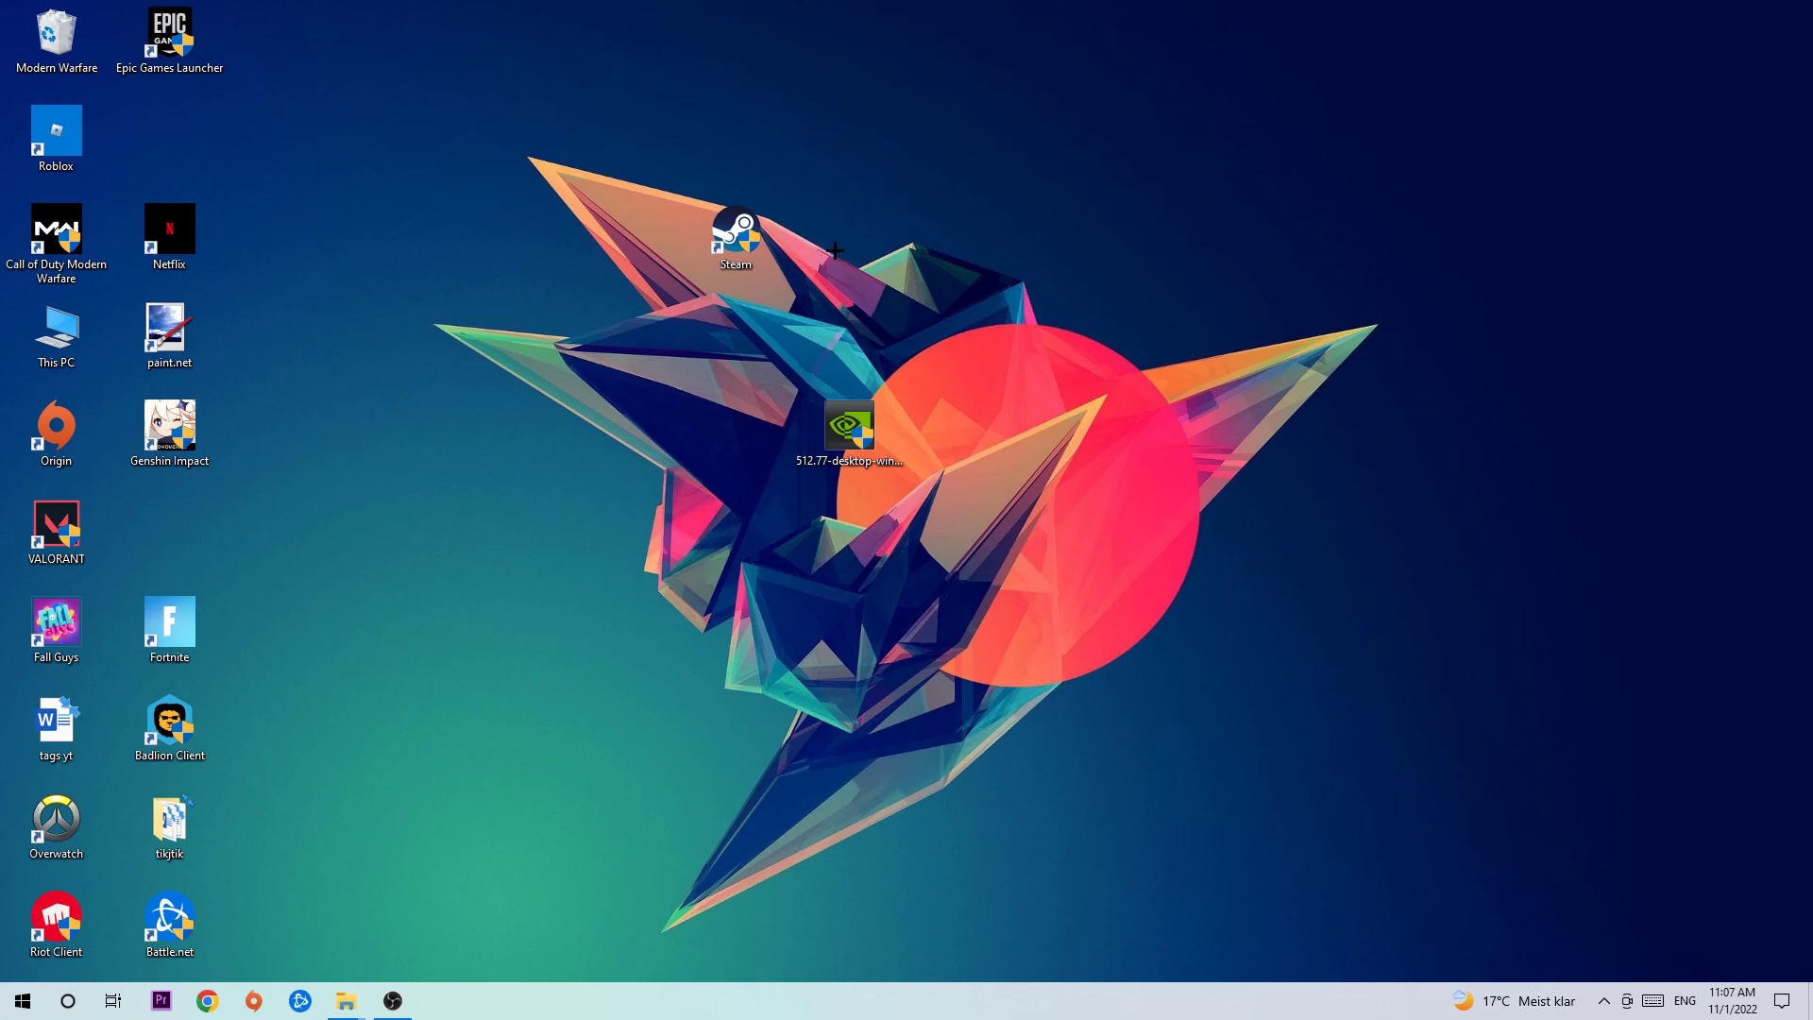
left_click_drag(735, 239, 622, 337)
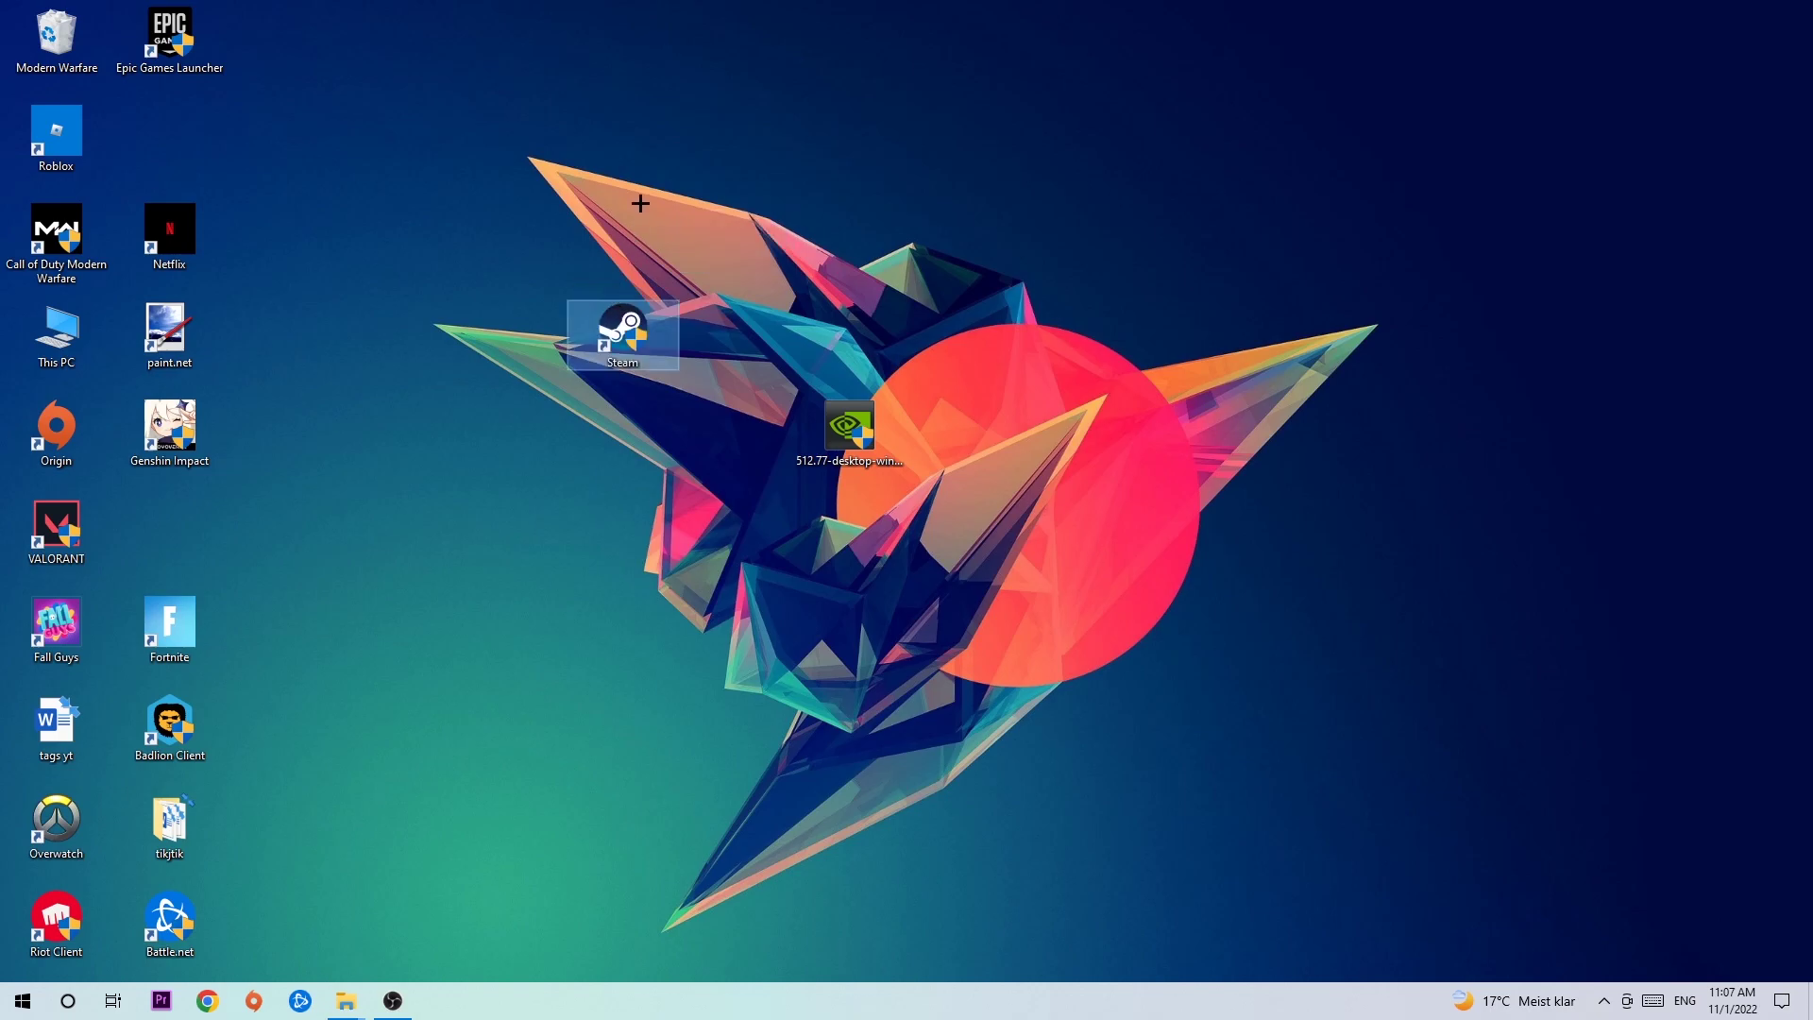
Step: In Steam Properties' Compatibility tab, enable Windows 8 compatibility mode and run as administrator
right_click(595, 326)
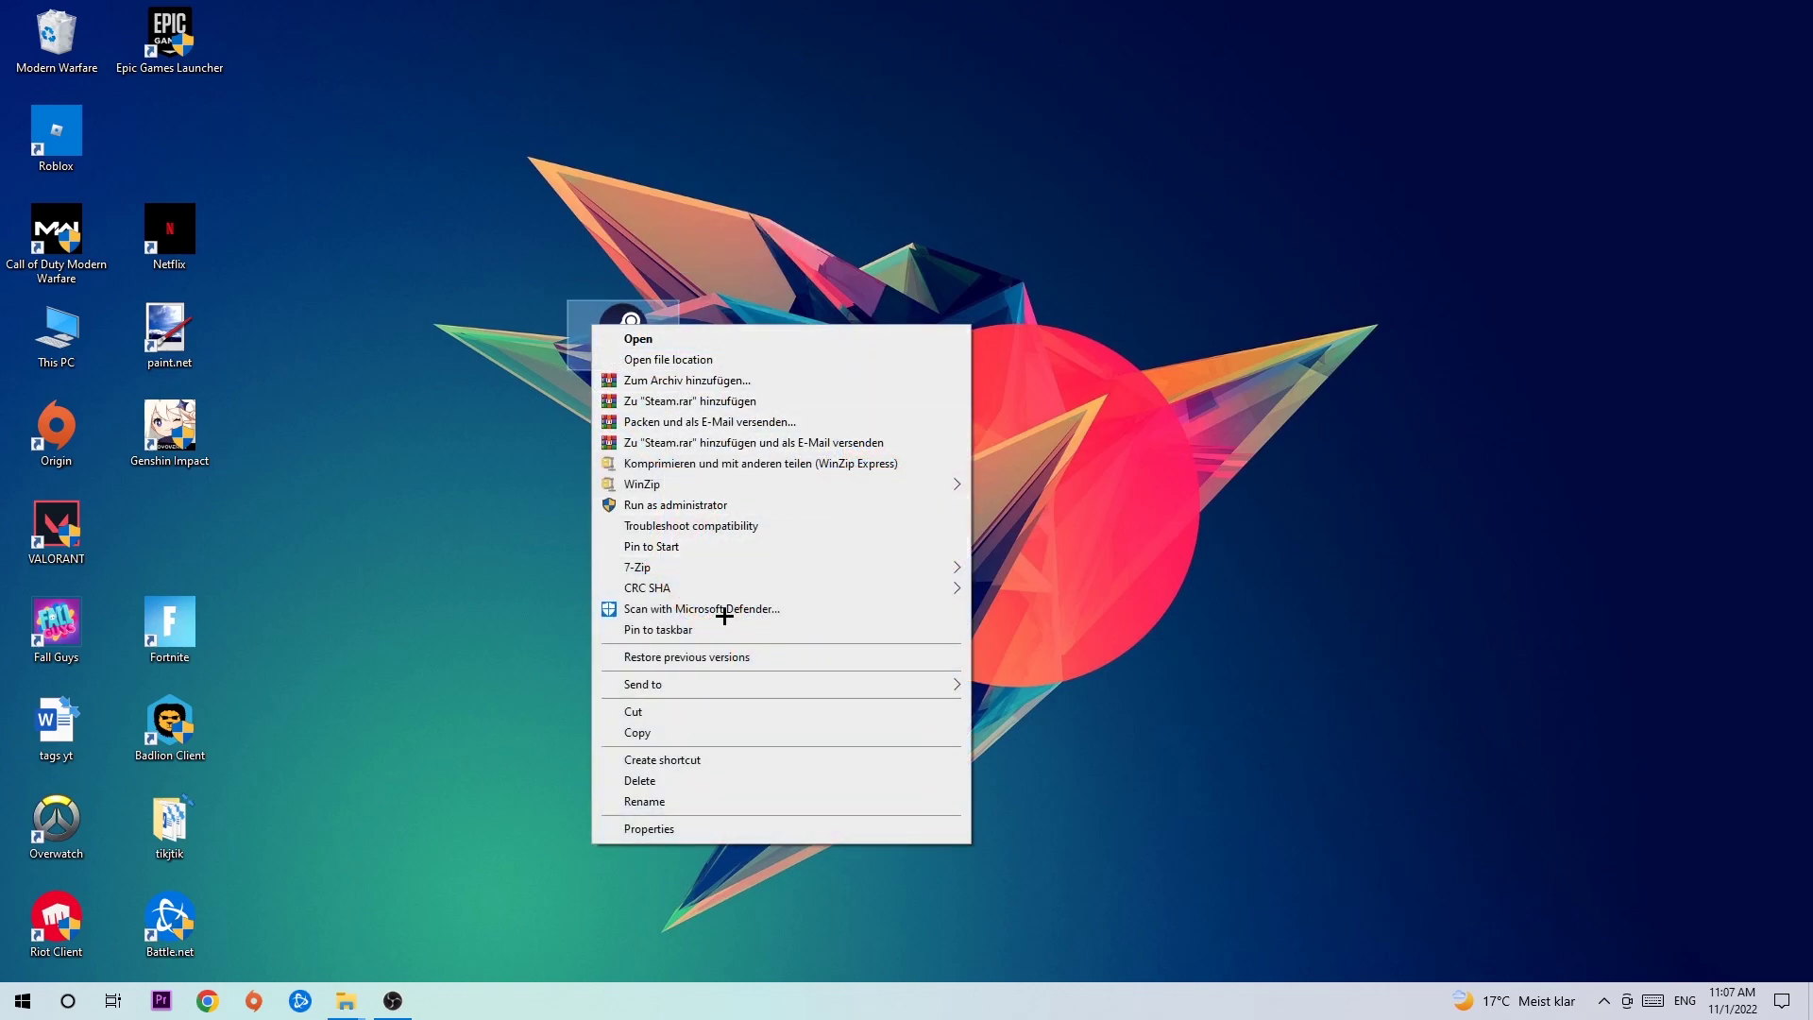
left_click(684, 829)
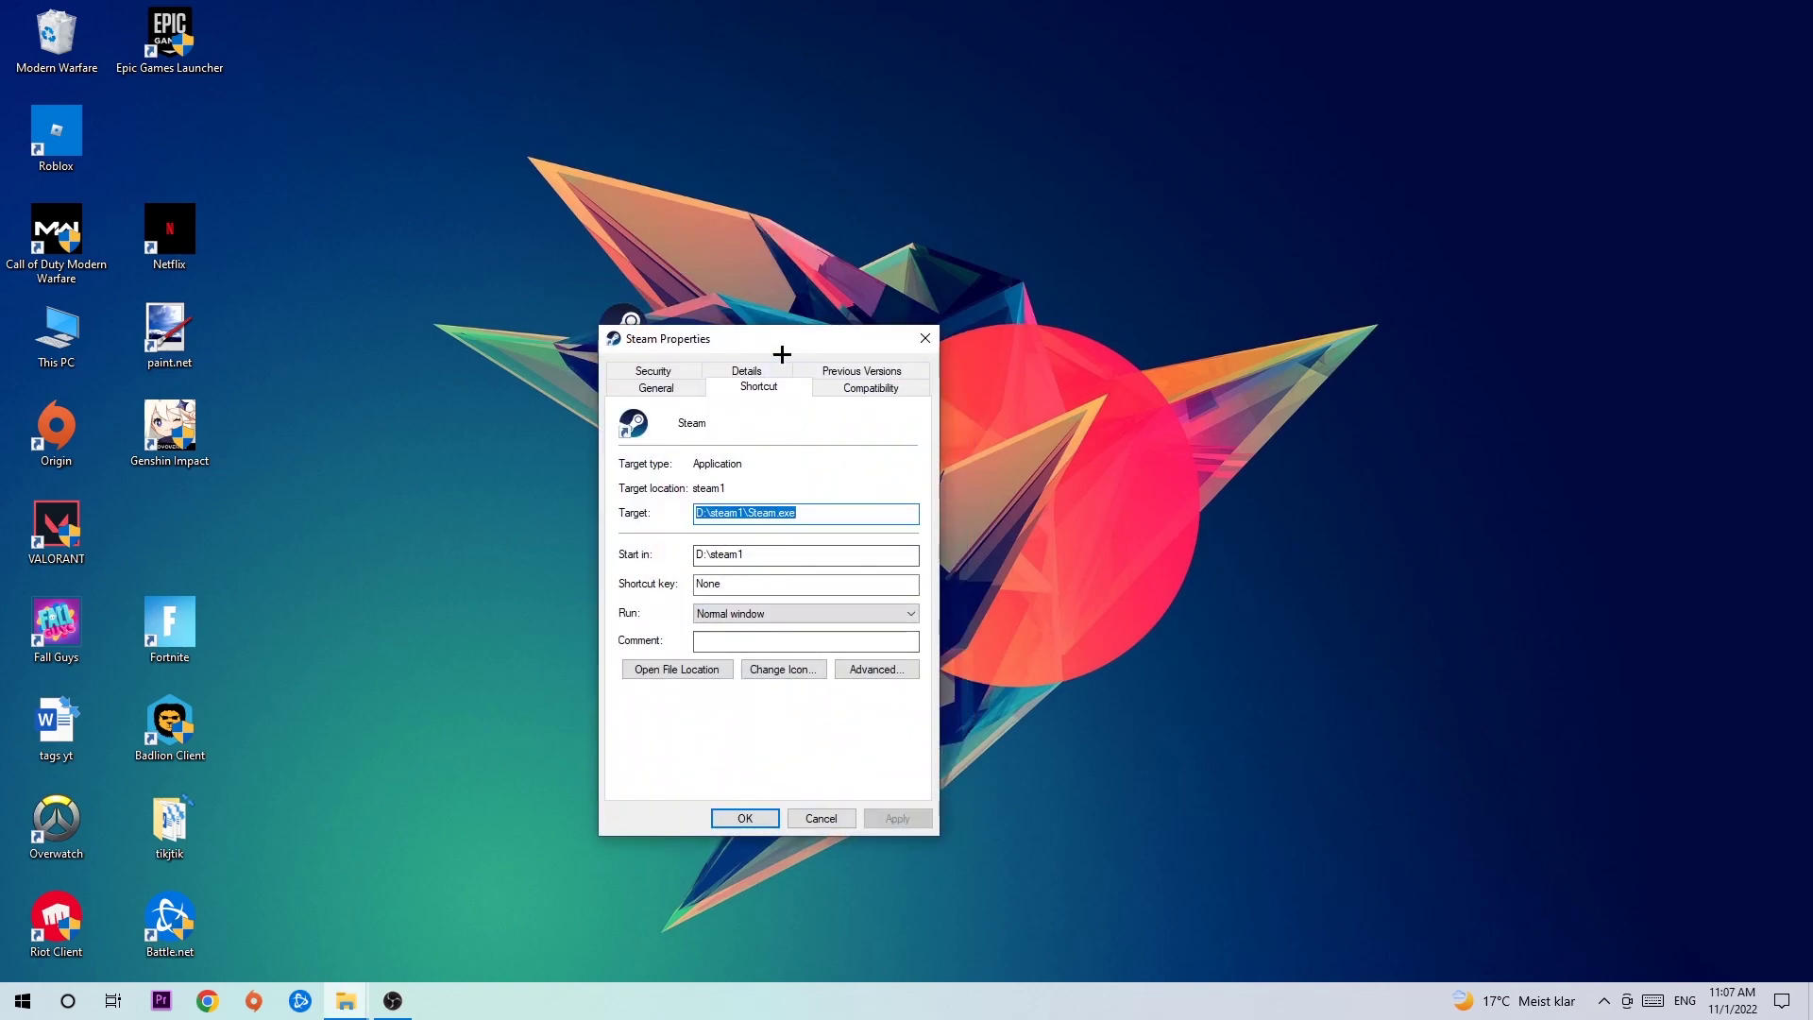
left_click(869, 387)
left_click_drag(781, 340, 625, 255)
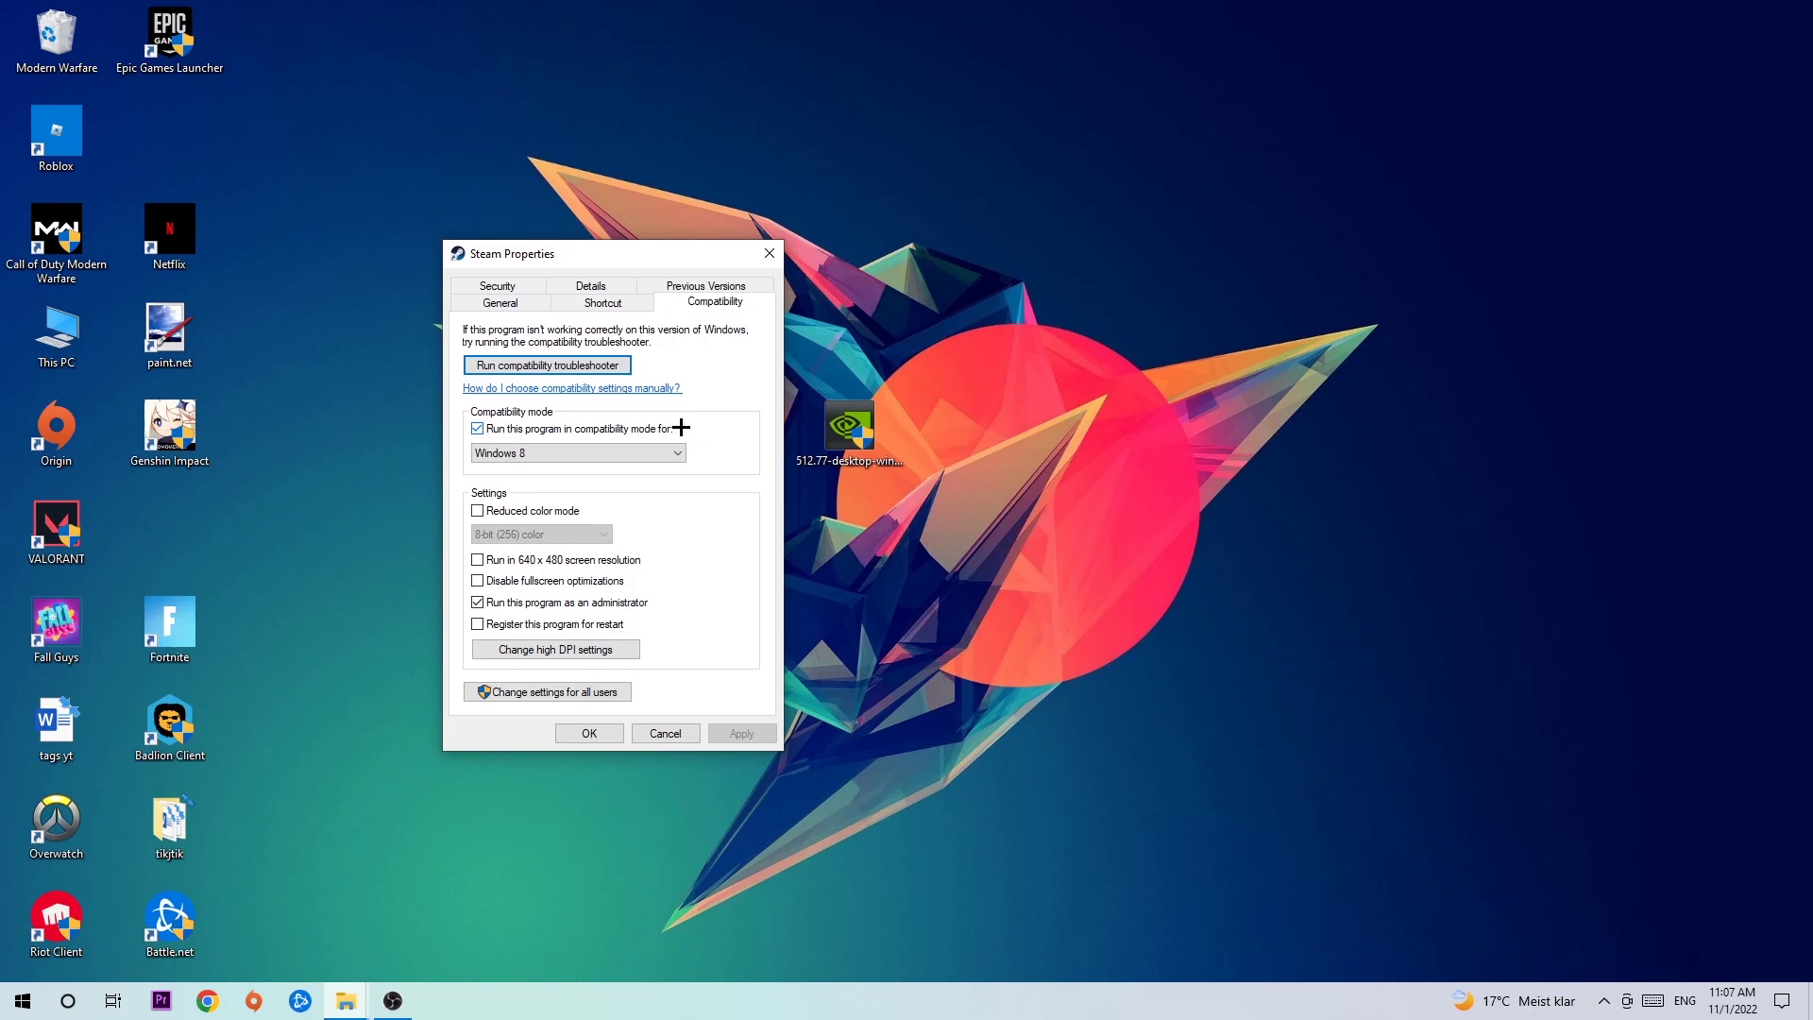
left_click(655, 452)
Step: Confirm Steam Properties with OK, then nudge the Steam icon slightly, leaving it in place
left_click(590, 734)
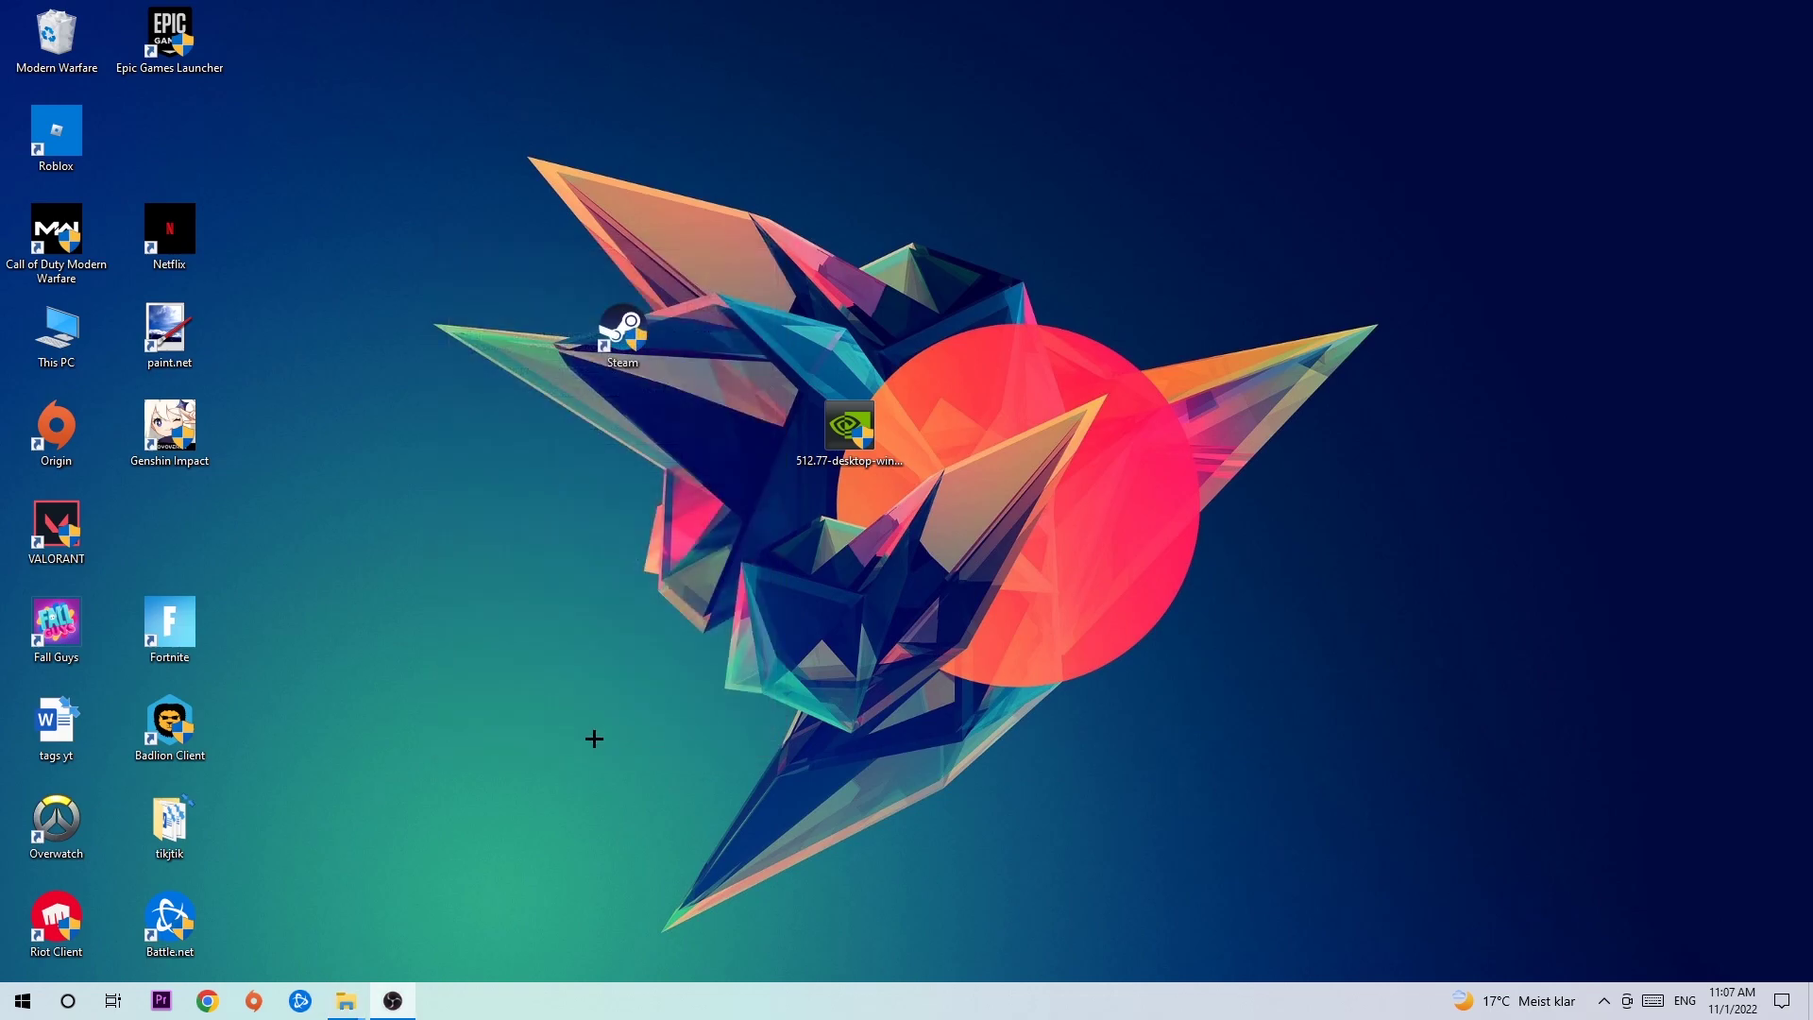
left_click(641, 346)
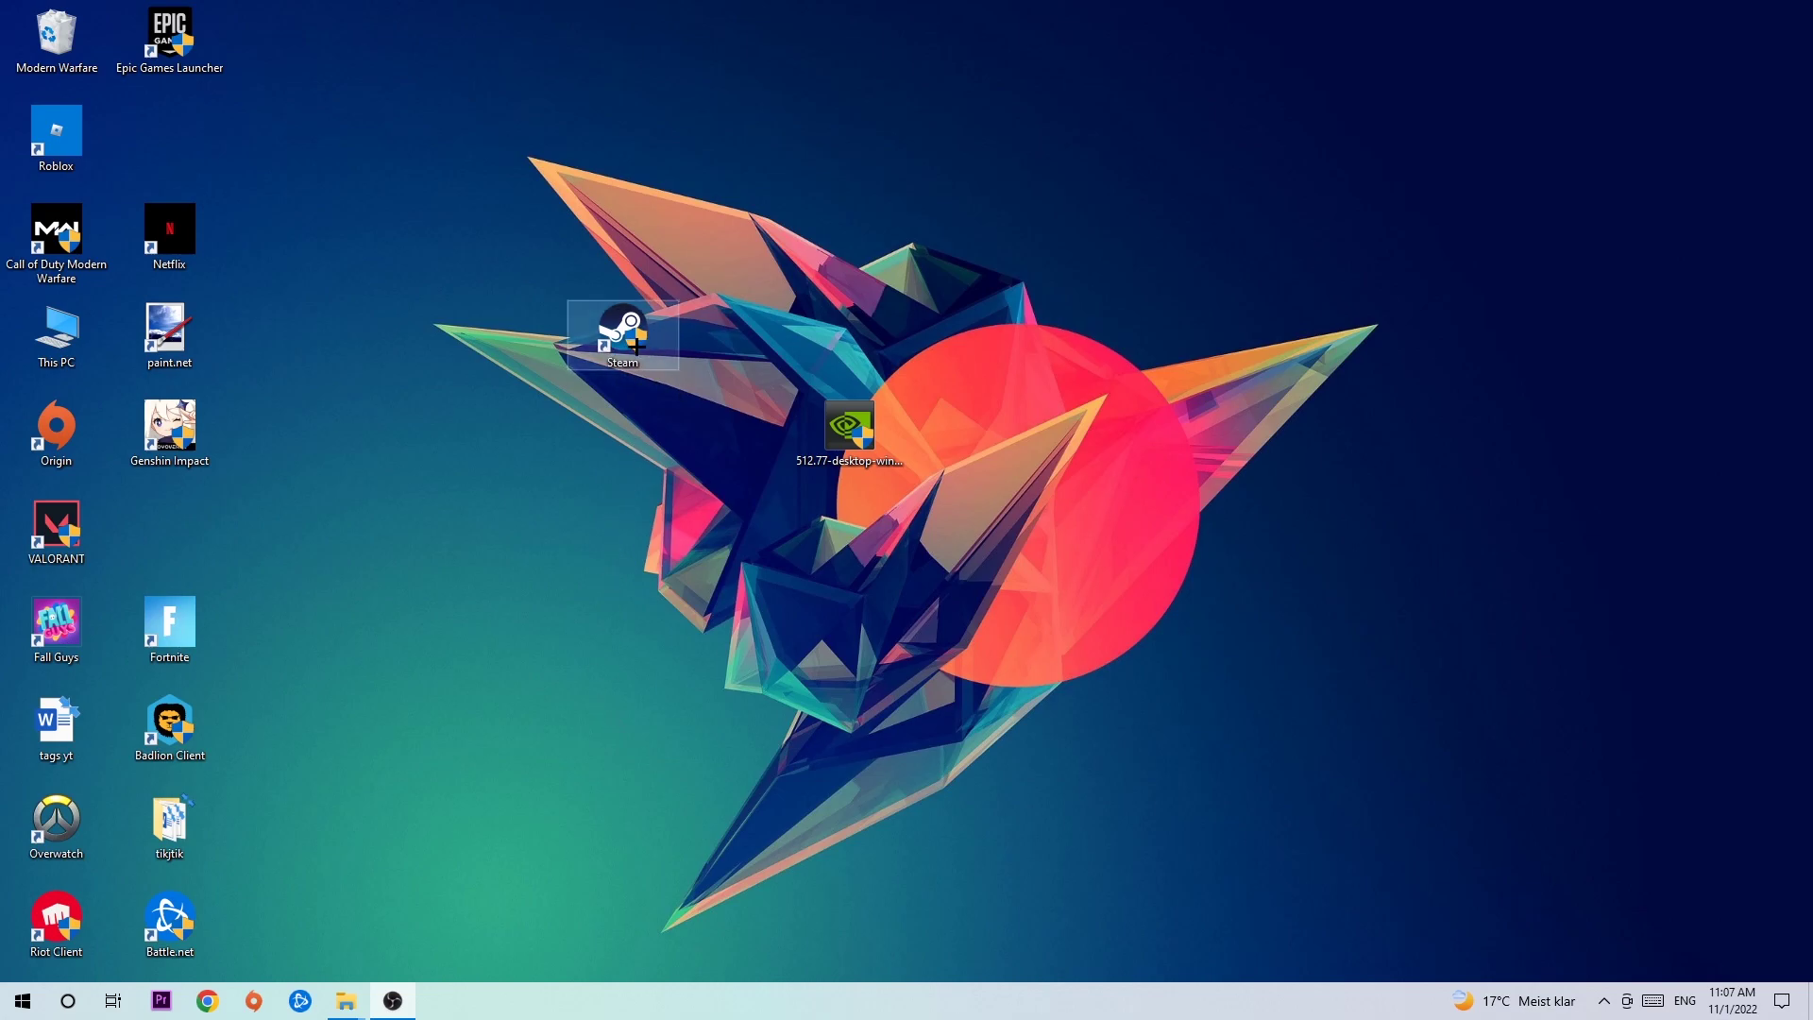
left_click_drag(638, 348, 651, 340)
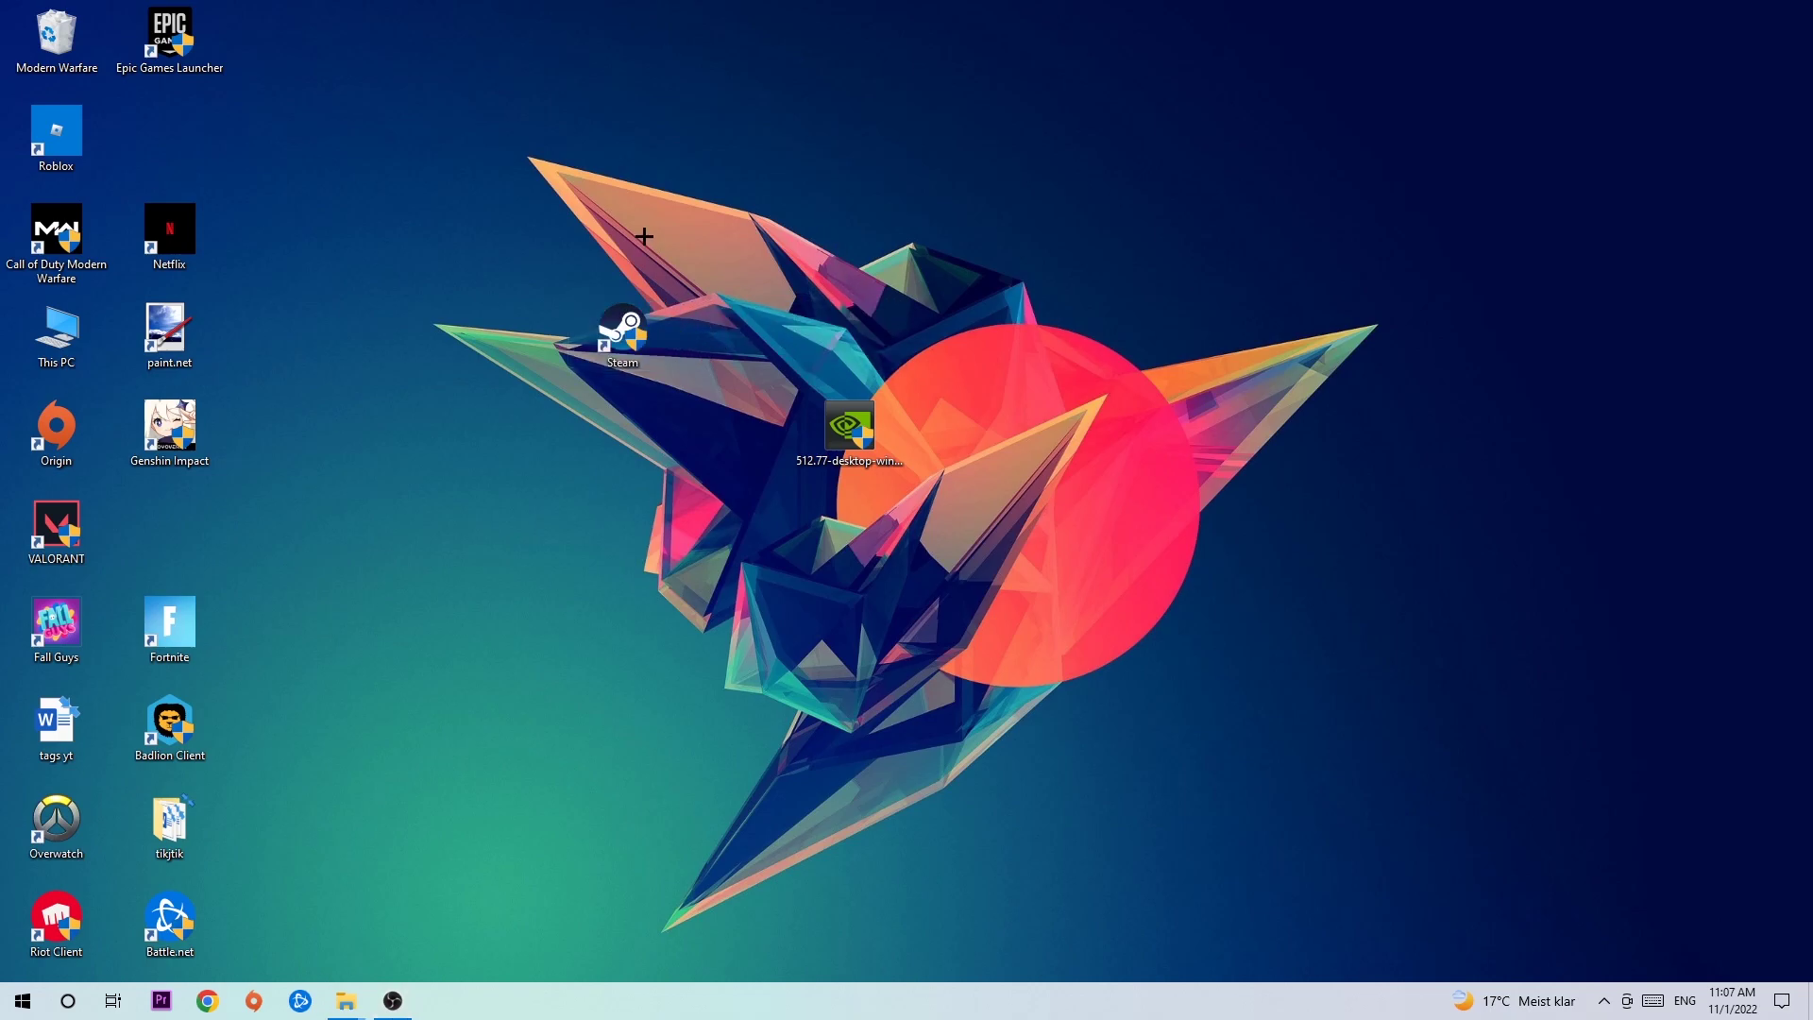